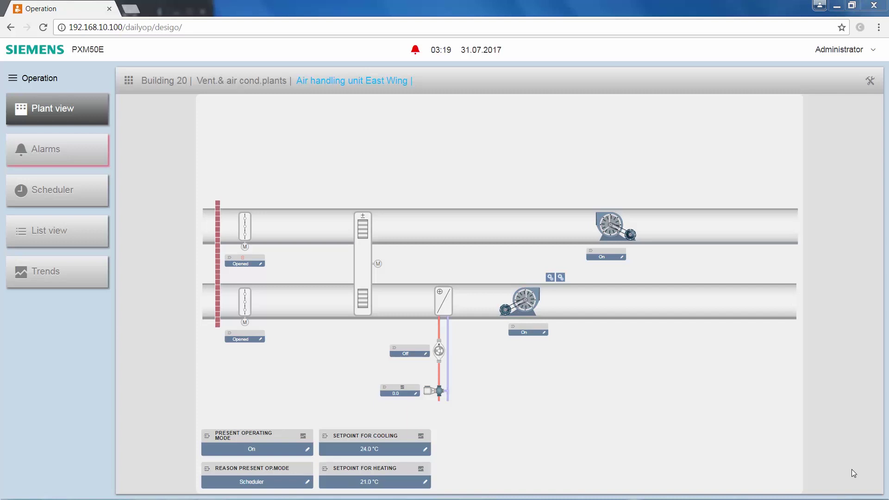
Open the SAMPLE AHU_ERC_H_TP_2D+ plant graphic for editing through Tools > Manage graphics > Edit
{"action": "left_click", "coordinate": [871, 82]}
{"action": "left_click", "coordinate": [847, 147]}
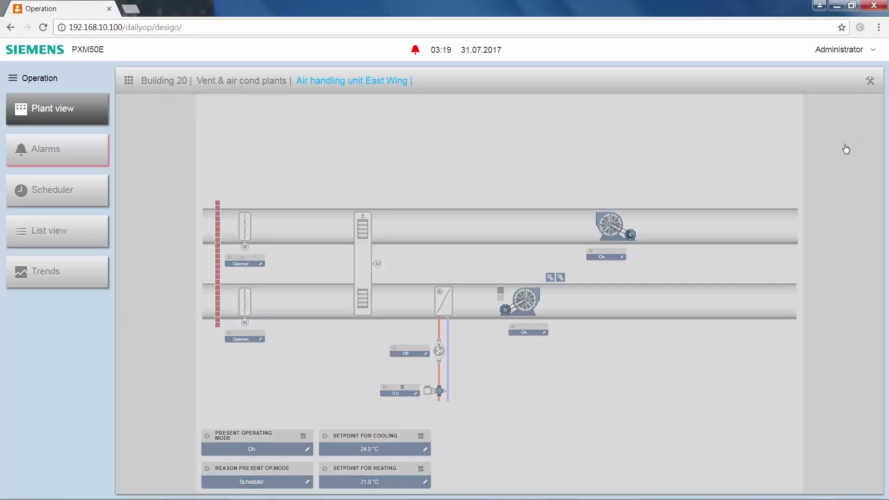
{"action": "left_click", "coordinate": [765, 135]}
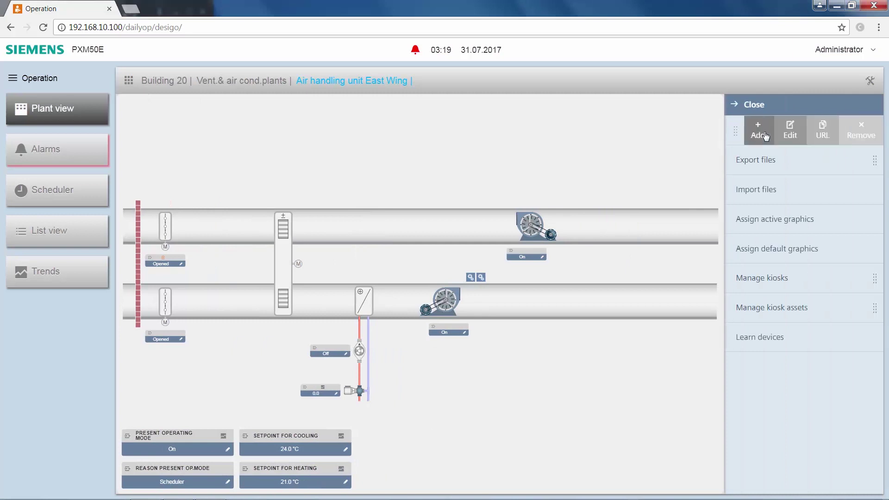
{"action": "left_click", "coordinate": [792, 131]}
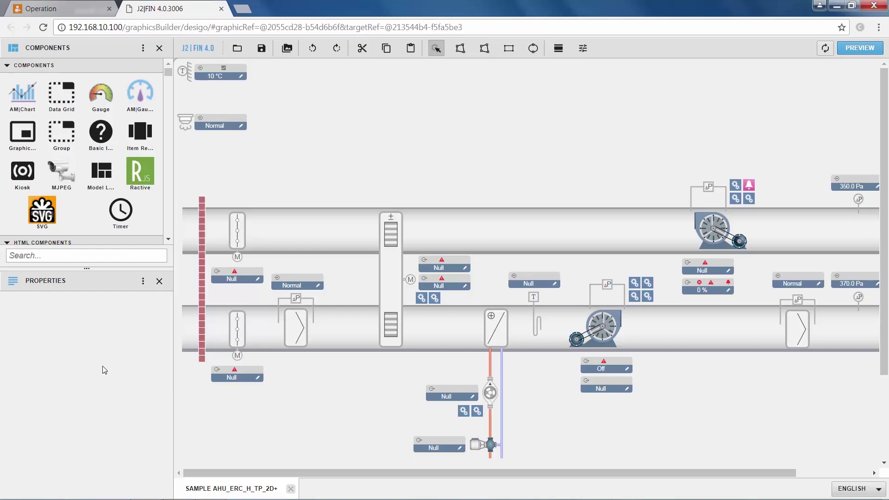
Switch the lower side panel from the component list to the Equipments tree
{"action": "left_click", "coordinate": [236, 231]}
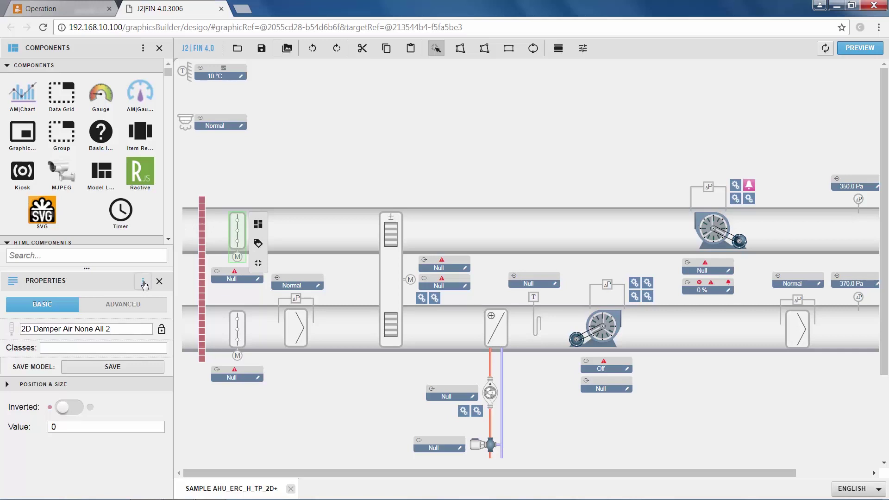
{"action": "left_click", "coordinate": [143, 281]}
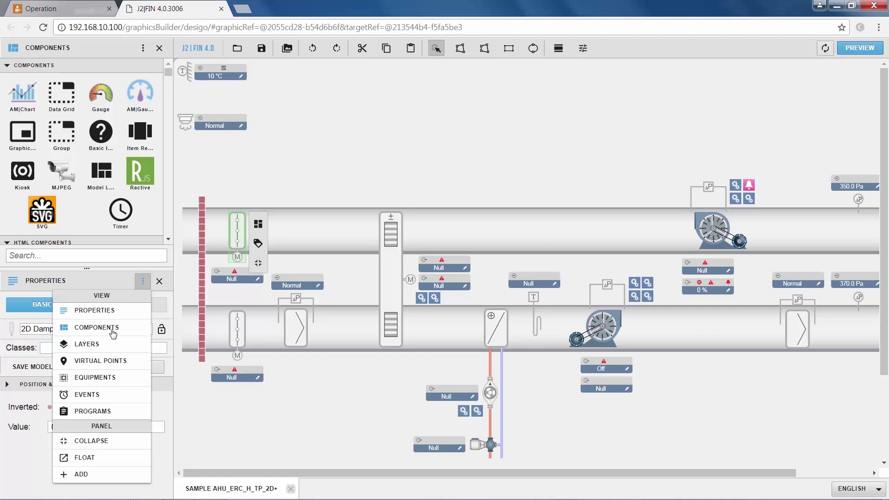
{"action": "left_click", "coordinate": [112, 330]}
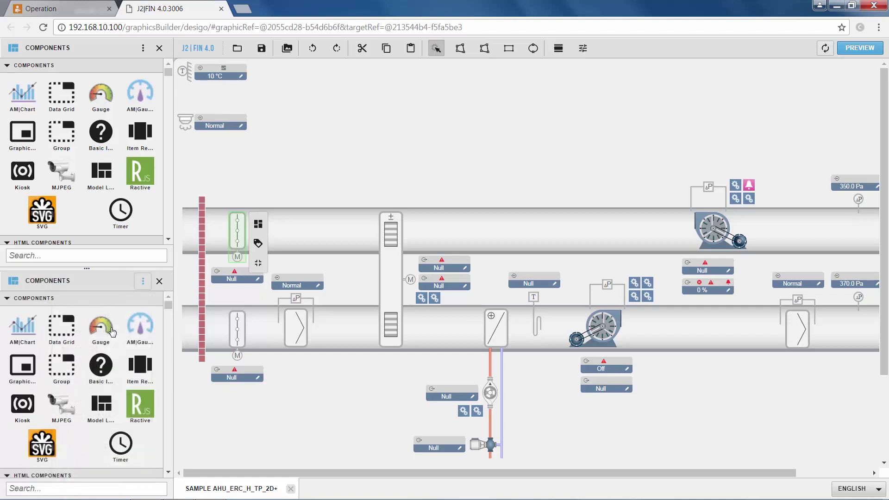
{"action": "left_click", "coordinate": [143, 282]}
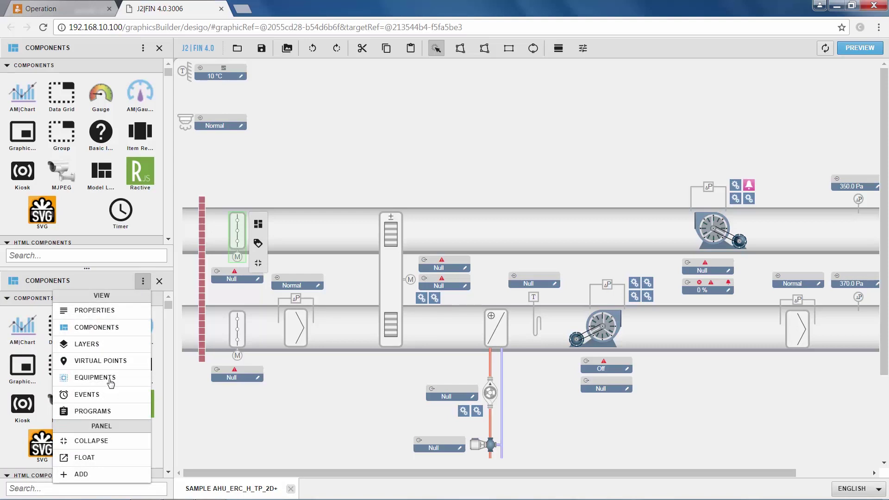
{"action": "left_click", "coordinate": [111, 383]}
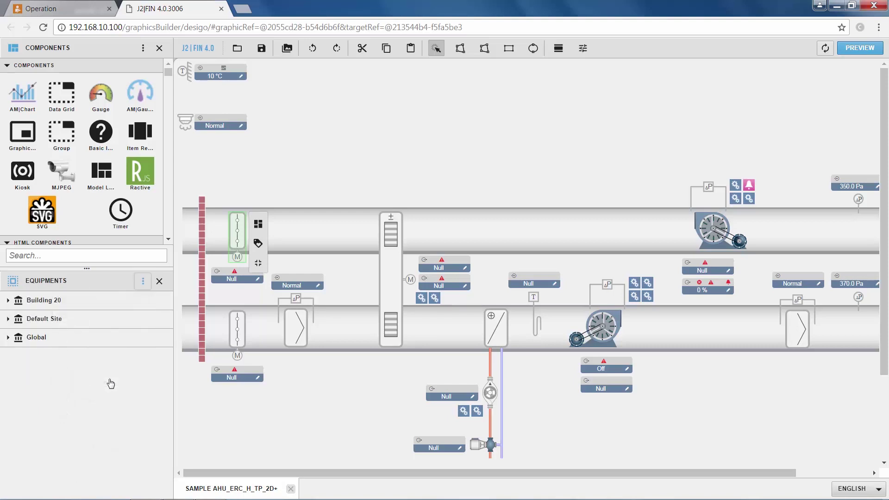
Expand Building 20 > Vent.& Air Cond.Plants > Air Handling Unit East Wing to list its points
{"action": "left_click", "coordinate": [7, 300]}
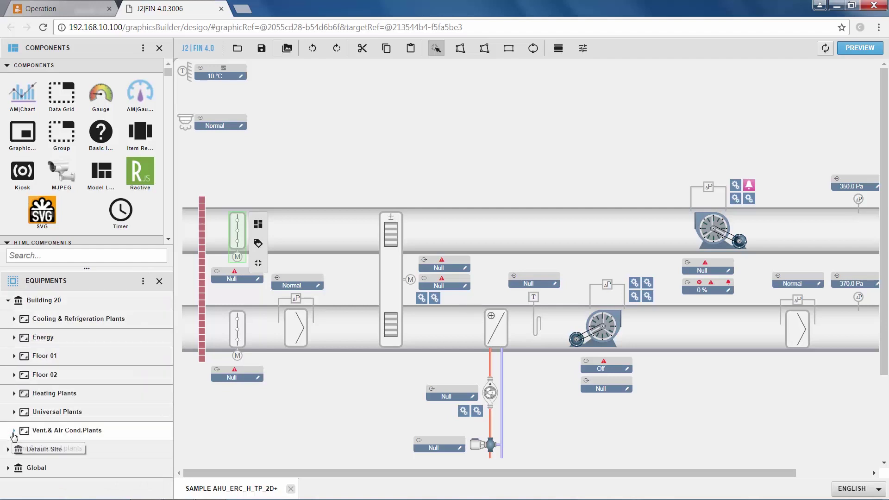
{"action": "left_click", "coordinate": [14, 436]}
{"action": "scroll", "coordinate": [28, 408], "scroll_direction": "down", "scroll_amount": 1}
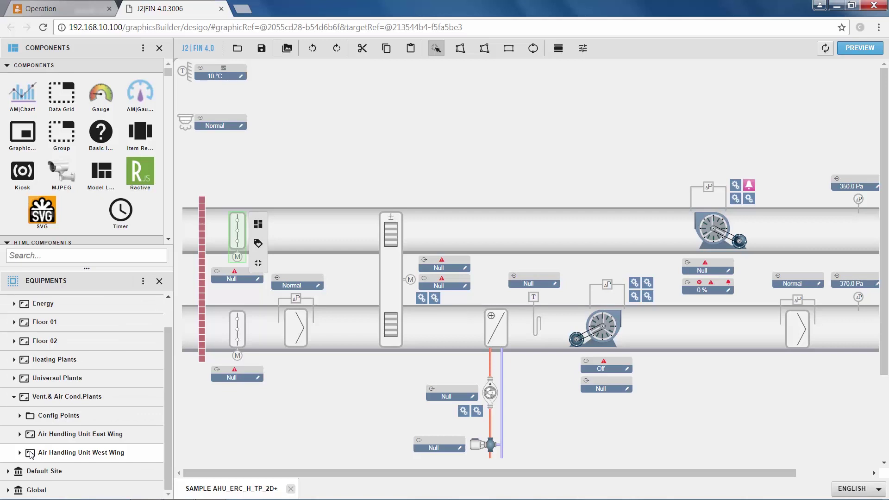
{"action": "left_click", "coordinate": [20, 434]}
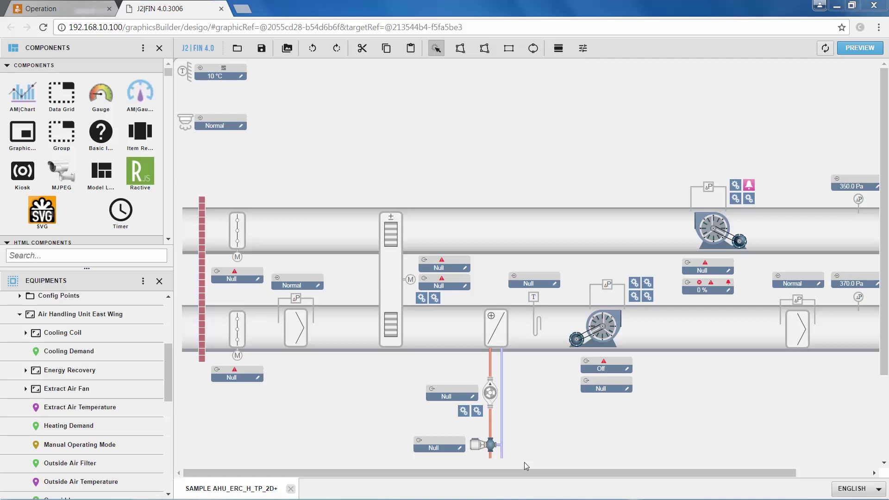
Copy the heating coil with its pump and valve, and paste the duplicate right beside the original
{"action": "left_click_drag", "start_coordinate": [524, 462], "coordinate": [383, 363]}
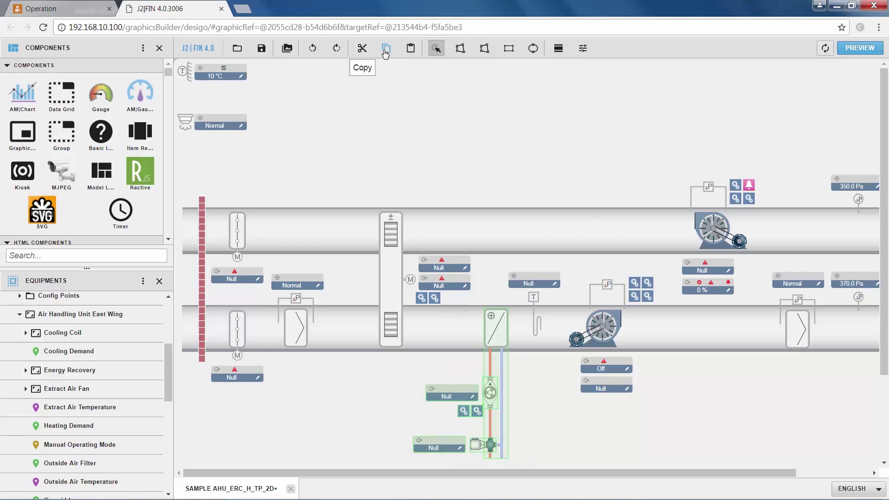
{"action": "left_click", "coordinate": [385, 51]}
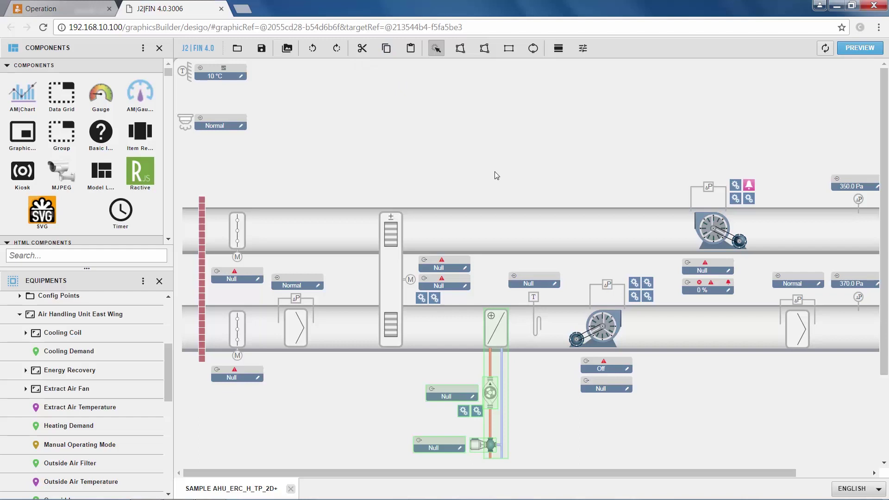
{"action": "key", "text": "Left"}
{"action": "key", "text": "Left"}
{"action": "key", "text": "Left"}
{"action": "key", "text": "Left"}
{"action": "key", "text": "Left"}
{"action": "key", "text": "Left"}
{"action": "key", "text": "Left"}
{"action": "key", "text": "Left"}
{"action": "key", "text": "Left"}
{"action": "key", "text": "Left"}
{"action": "key", "text": "Left"}
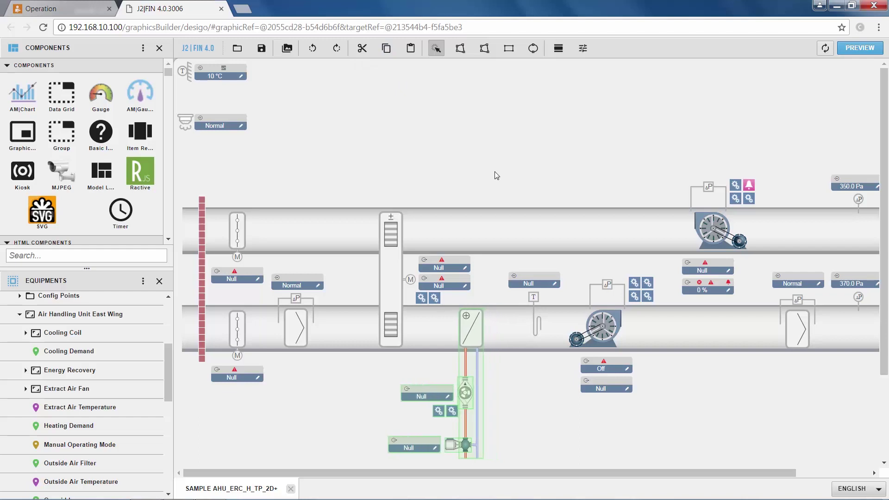
{"action": "key", "text": "Left"}
{"action": "key", "text": "Left"}
{"action": "key", "text": "Left"}
{"action": "key", "text": "Left"}
{"action": "key", "text": "Left"}
{"action": "key", "text": "Left"}
{"action": "key", "text": "Left"}
{"action": "key", "text": "Left"}
{"action": "key", "text": "Left"}
{"action": "key", "text": "Left"}
{"action": "key", "text": "Left"}
{"action": "key", "text": "Left"}
{"action": "key", "text": "Left"}
{"action": "key", "text": "Left"}
{"action": "key", "text": "Left"}
{"action": "key", "text": "Left"}
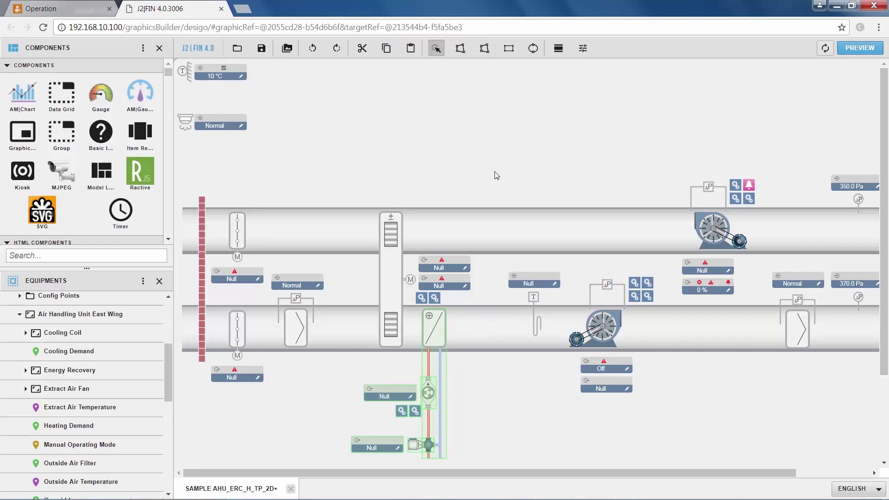
{"action": "key", "text": "Left"}
{"action": "key", "text": "Left"}
{"action": "key", "text": "Left"}
{"action": "key", "text": "Left"}
{"action": "key", "text": "Left"}
{"action": "key", "text": "Left"}
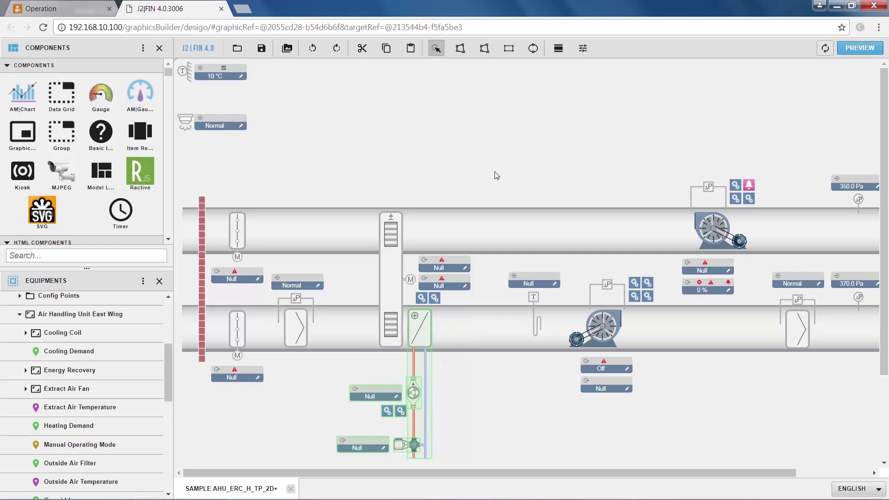
{"action": "left_click", "coordinate": [410, 48]}
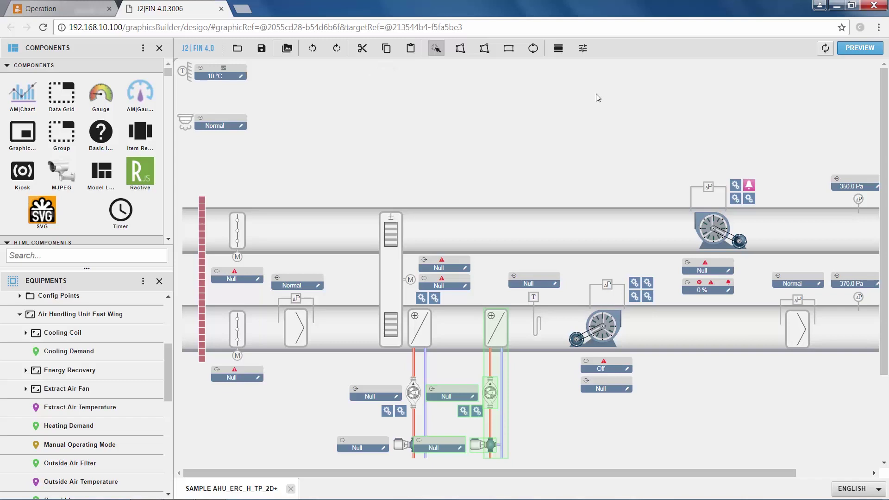
{"action": "key", "text": "Right"}
{"action": "key", "text": "Right"}
{"action": "key", "text": "Right"}
{"action": "key", "text": "Right"}
{"action": "key", "text": "Right"}
{"action": "key", "text": "Right"}
{"action": "key", "text": "Right"}
{"action": "left_click", "coordinate": [571, 426]}
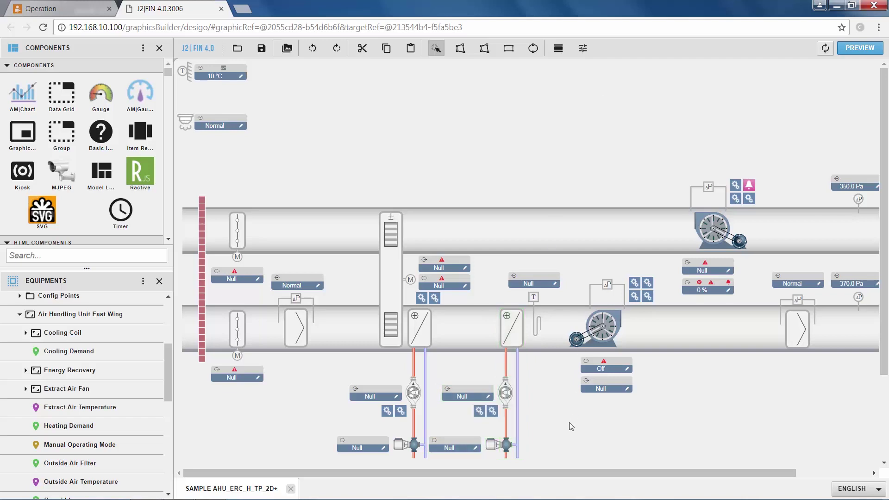
{"action": "left_click", "coordinate": [507, 369]}
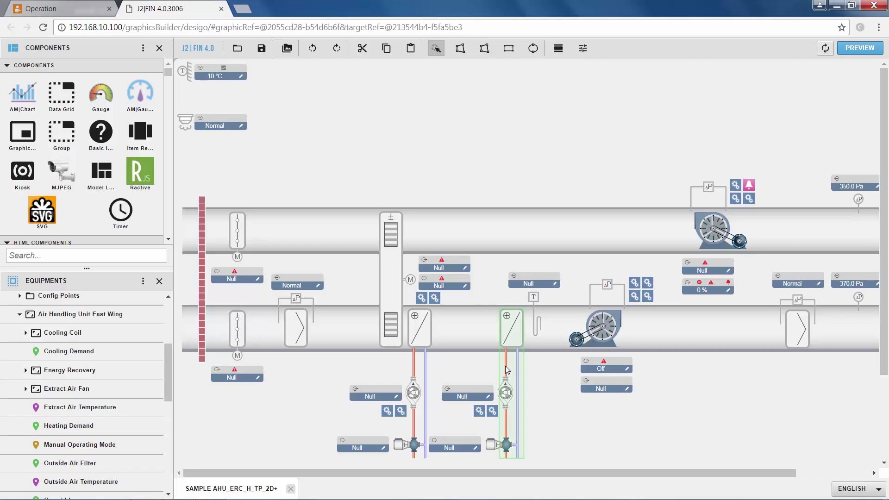
Ungroup the copied coil and change its supply pipe's Pipe Type to Chilled Departure
{"action": "right_click", "coordinate": [507, 369]}
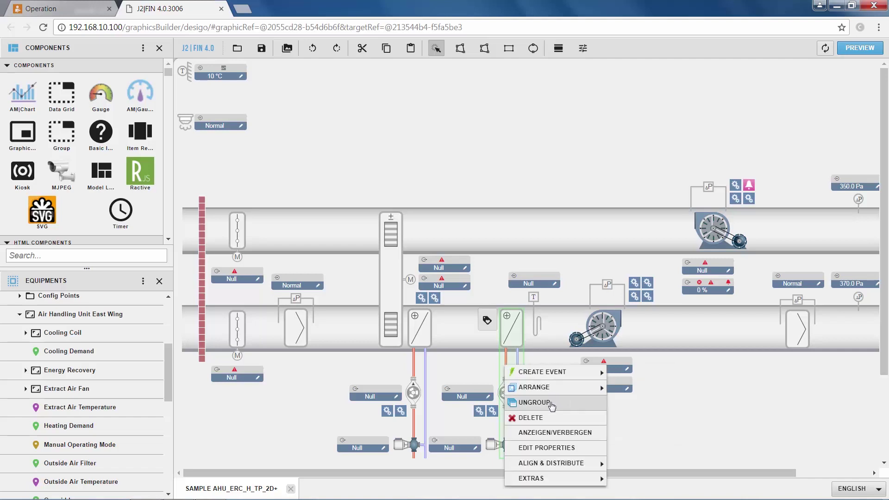
{"action": "left_click", "coordinate": [534, 402]}
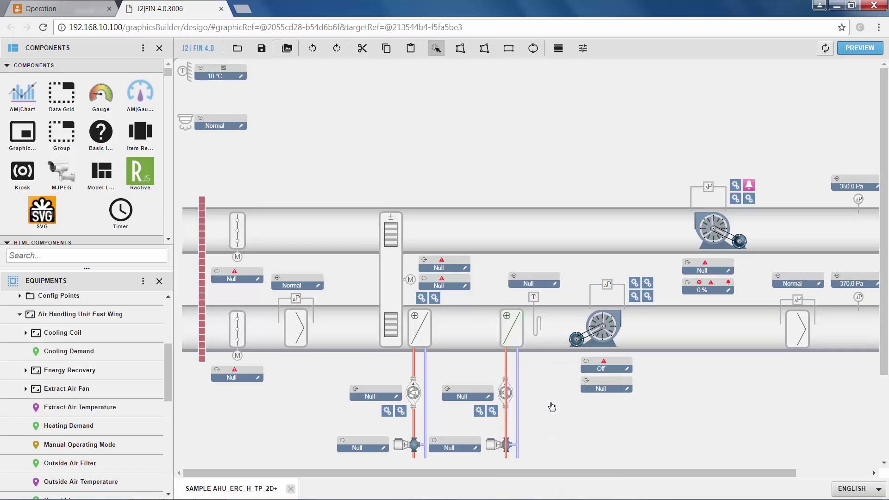
{"action": "left_click", "coordinate": [507, 367]}
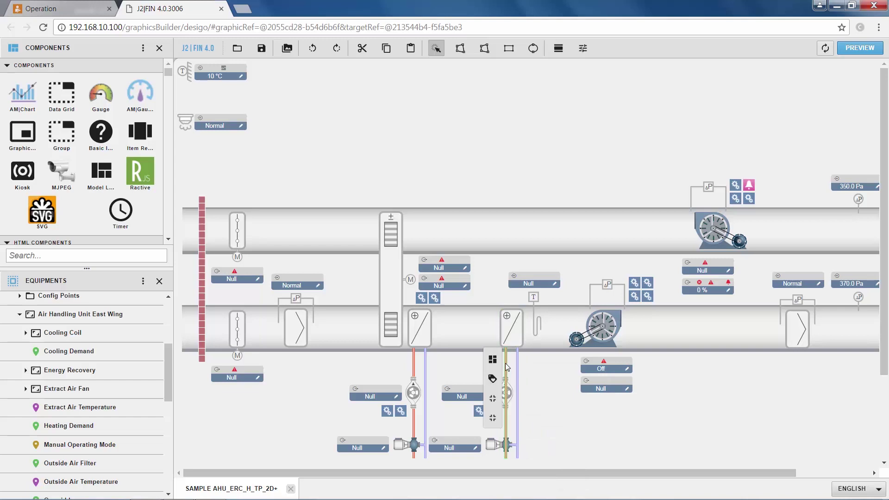
{"action": "left_click", "coordinate": [145, 283]}
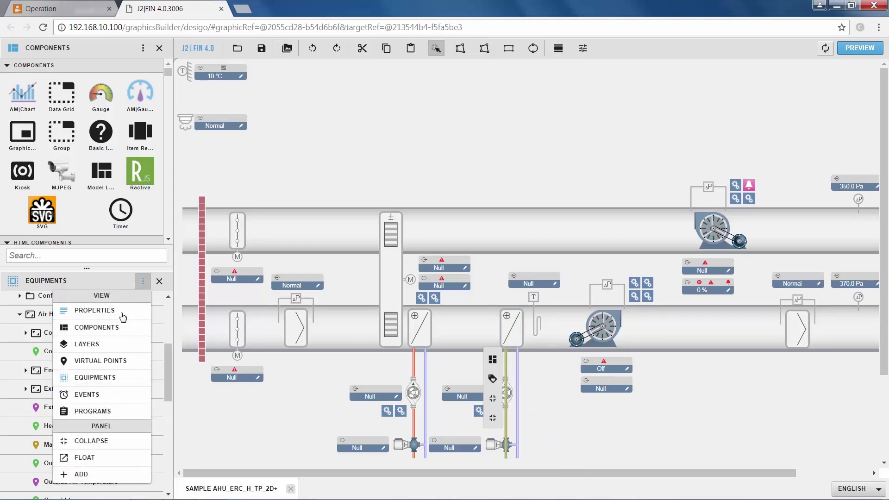
{"action": "left_click", "coordinate": [123, 317]}
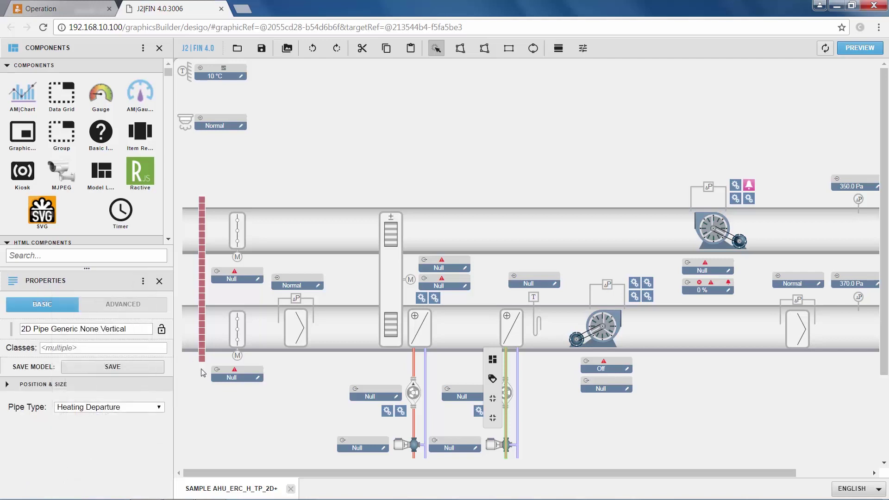
{"action": "left_click", "coordinate": [147, 408]}
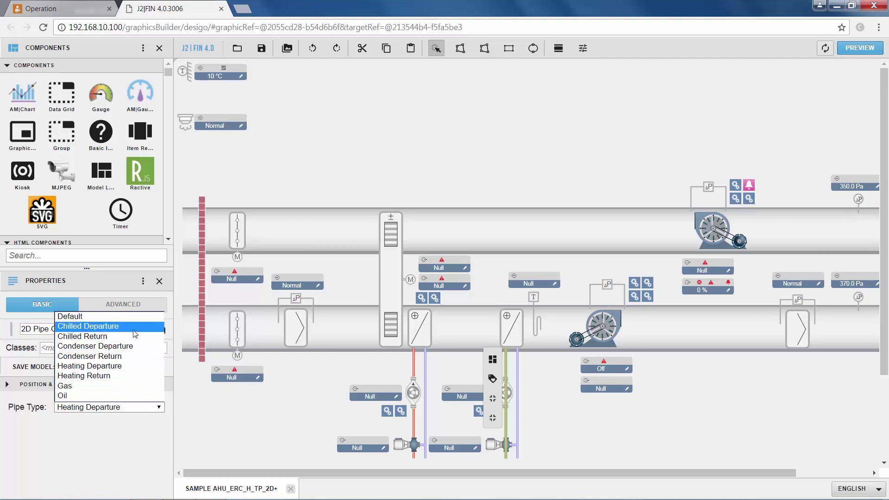
{"action": "left_click", "coordinate": [134, 327]}
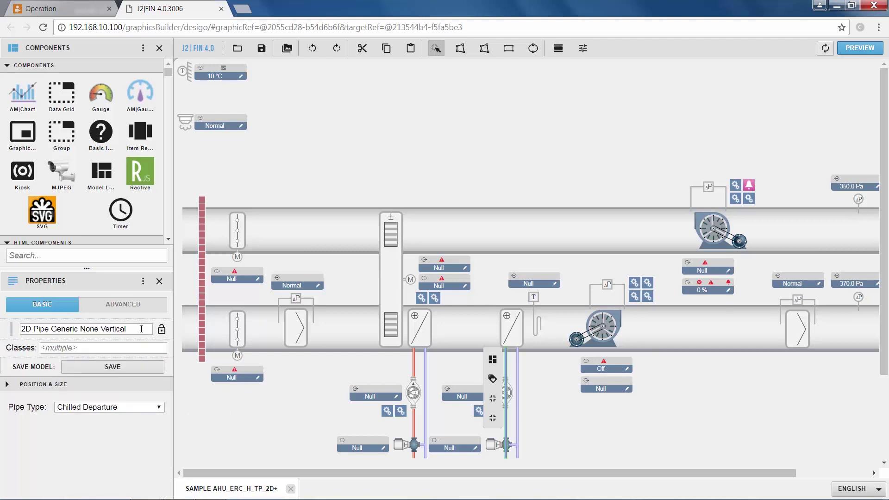
{"action": "left_click", "coordinate": [556, 418]}
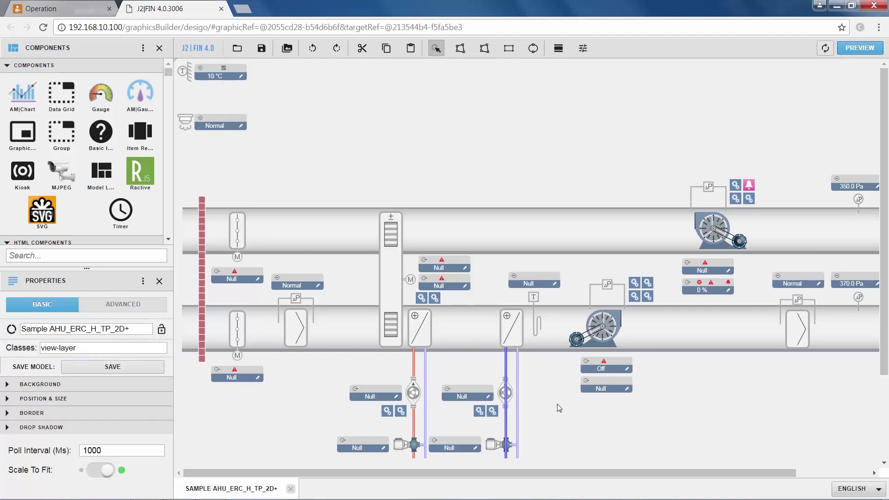
Bring the copied pump and valve to the front of the blue pipe, then select the second heating coil
{"action": "left_click", "coordinate": [510, 394]}
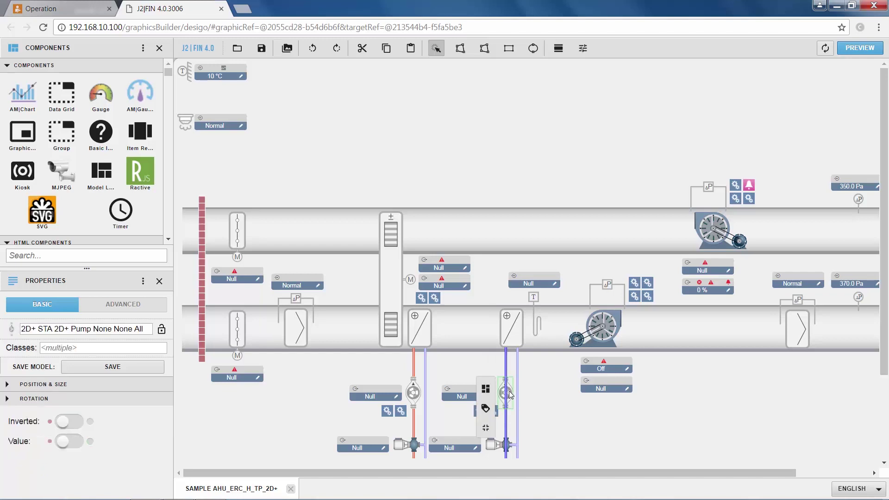
{"action": "right_click", "coordinate": [509, 393]}
{"action": "mouse_move", "coordinate": [555, 413]}
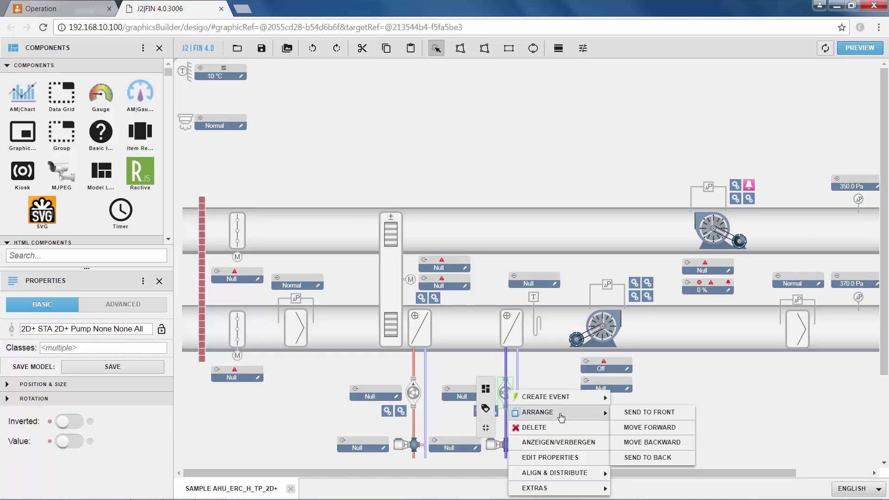
{"action": "left_click", "coordinate": [639, 414]}
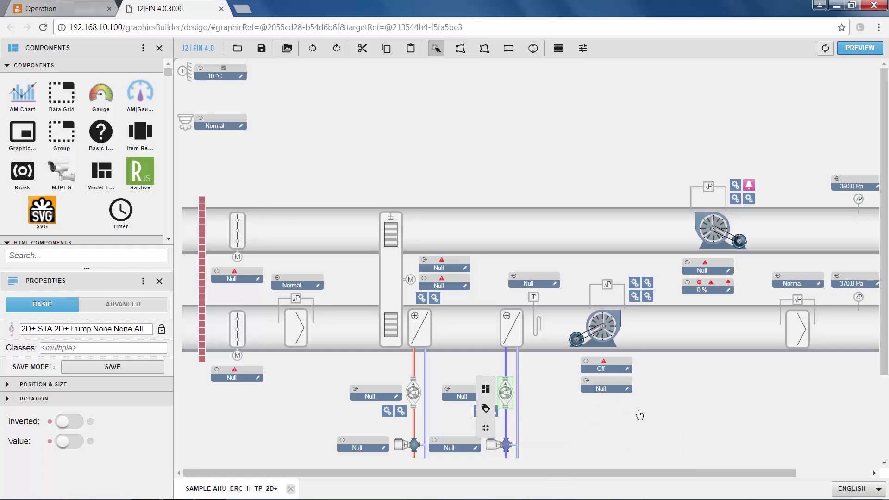
{"action": "left_click", "coordinate": [501, 445]}
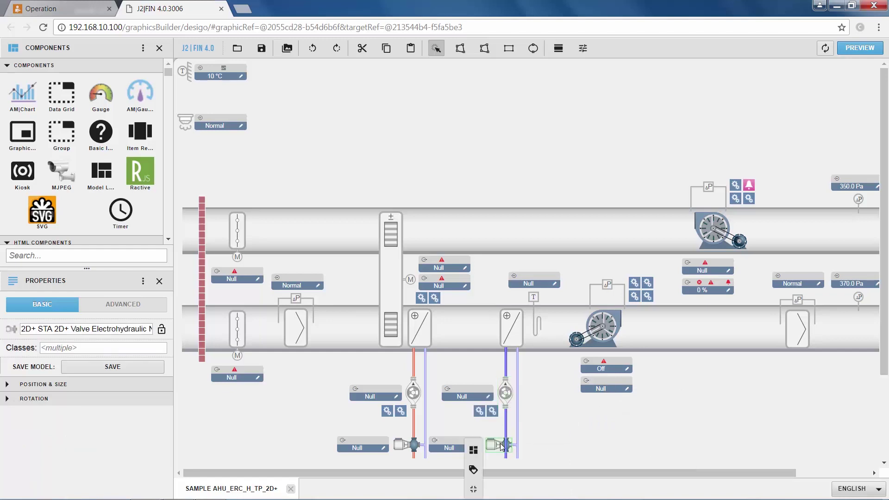
{"action": "right_click", "coordinate": [501, 446]}
{"action": "mouse_move", "coordinate": [582, 360]}
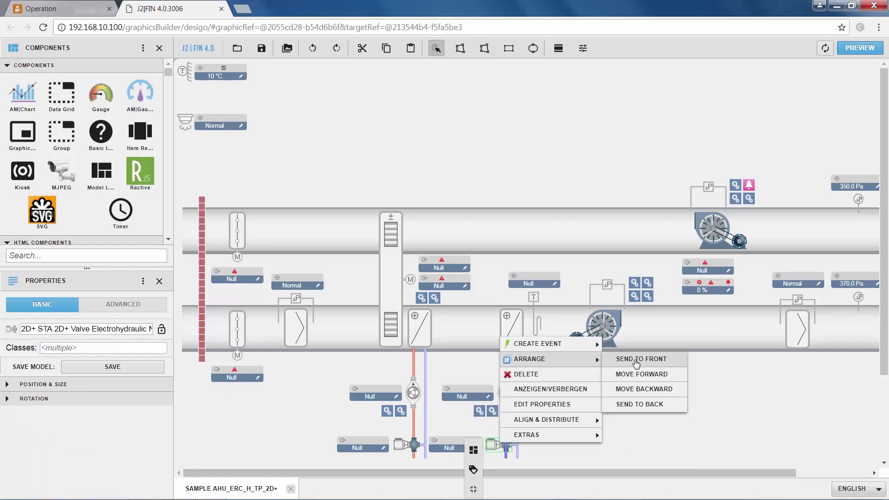
{"action": "left_click", "coordinate": [636, 361]}
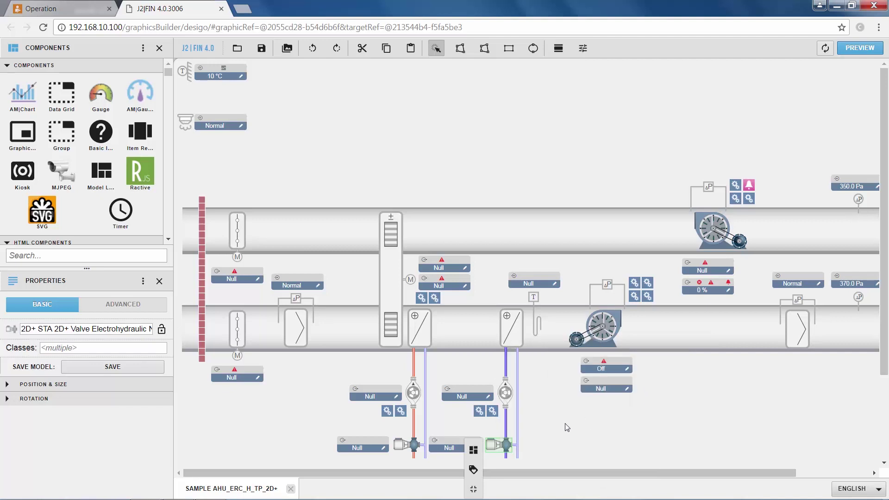
{"action": "left_click", "coordinate": [609, 427]}
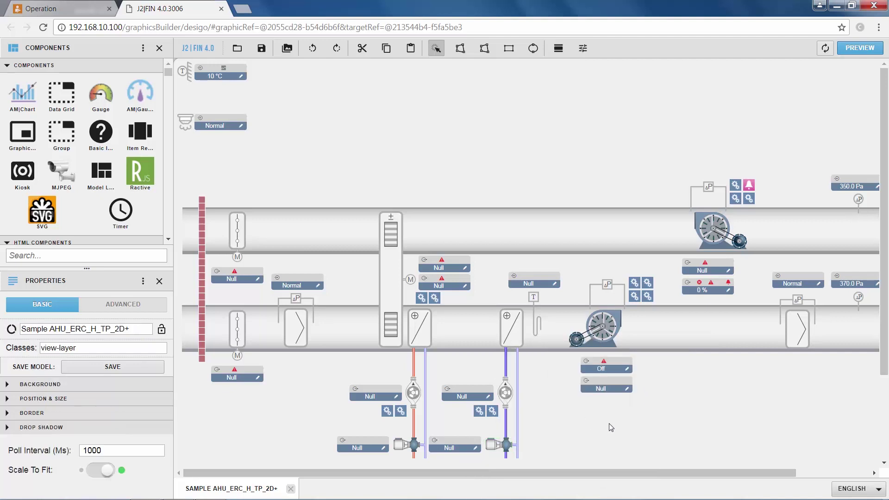
{"action": "left_click", "coordinate": [515, 337]}
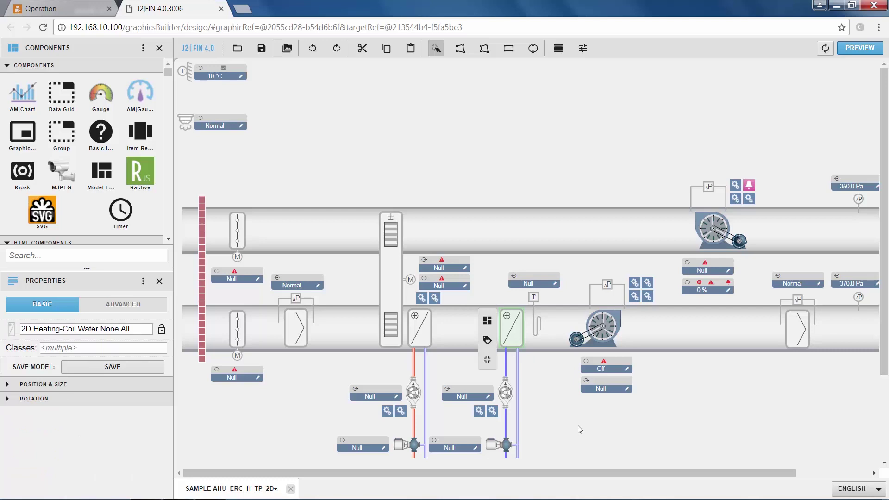
Delete the second heating coil and place a 2D Cooling-Coil Water symbol above the blue pipe
{"action": "key", "text": "Delete"}
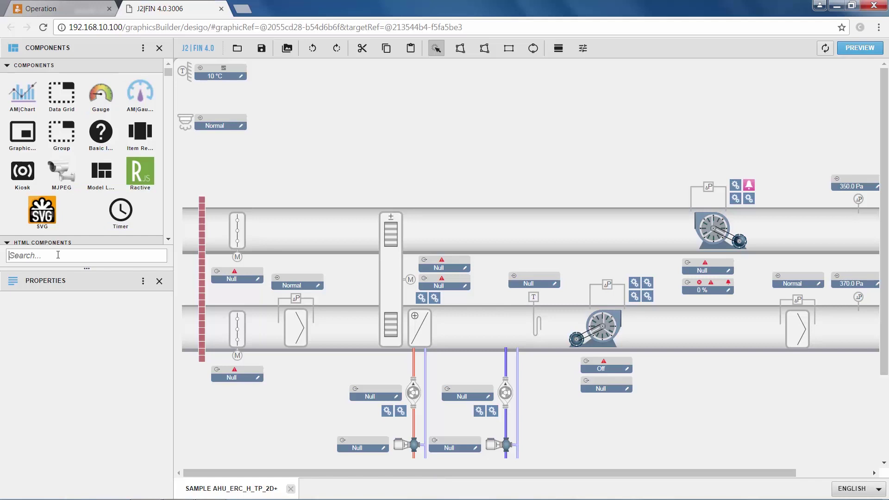
{"action": "type", "text": "cooling"}
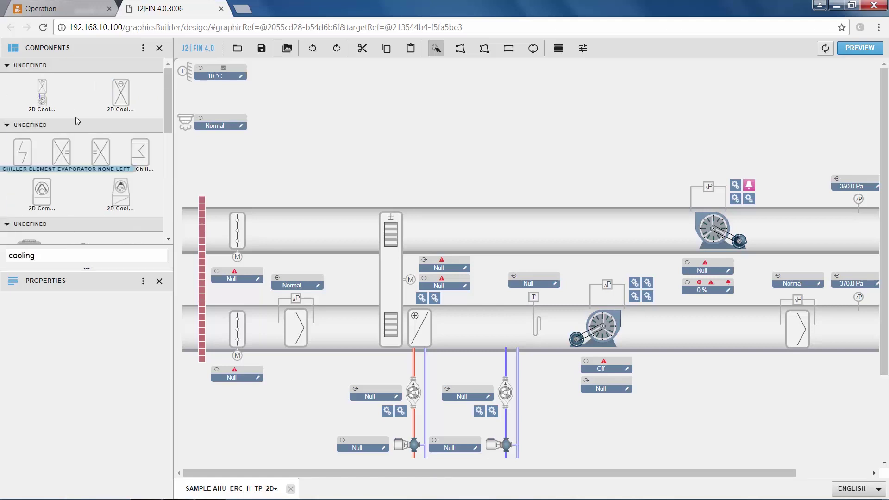
{"action": "left_click_drag", "start_coordinate": [124, 94], "coordinate": [513, 327]}
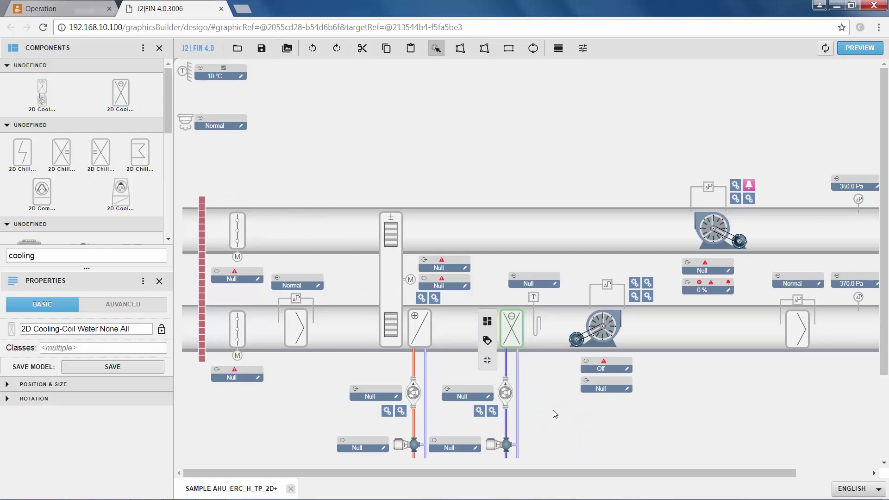
{"action": "left_click", "coordinate": [556, 413]}
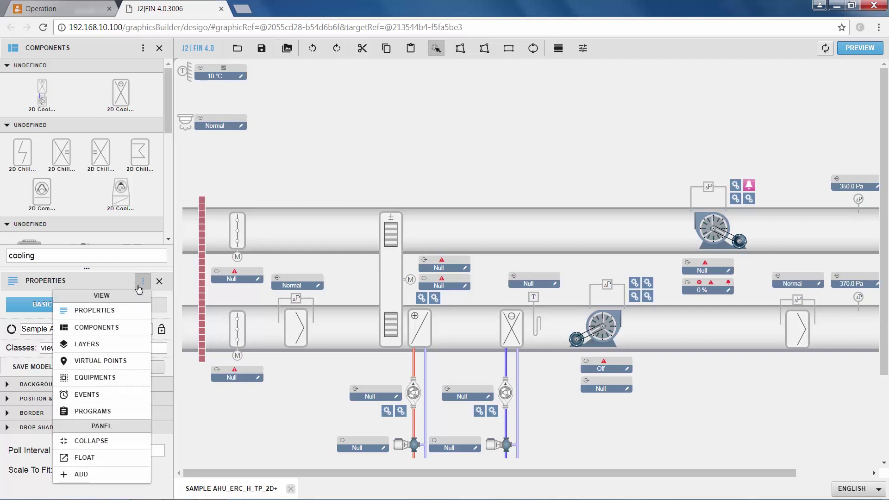
Bind the Cooling Coil's Valve point to the valve symbol and the Pump's Command point to the pump
{"action": "left_click", "coordinate": [97, 378]}
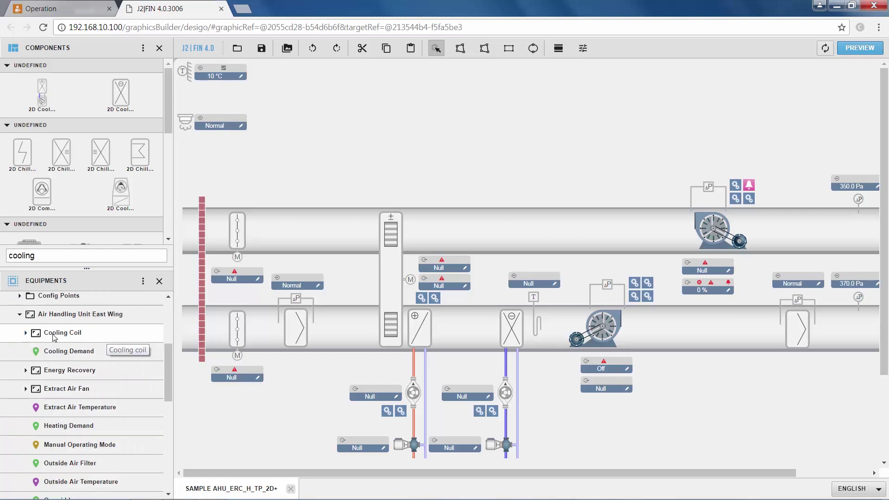
{"action": "left_click", "coordinate": [26, 333]}
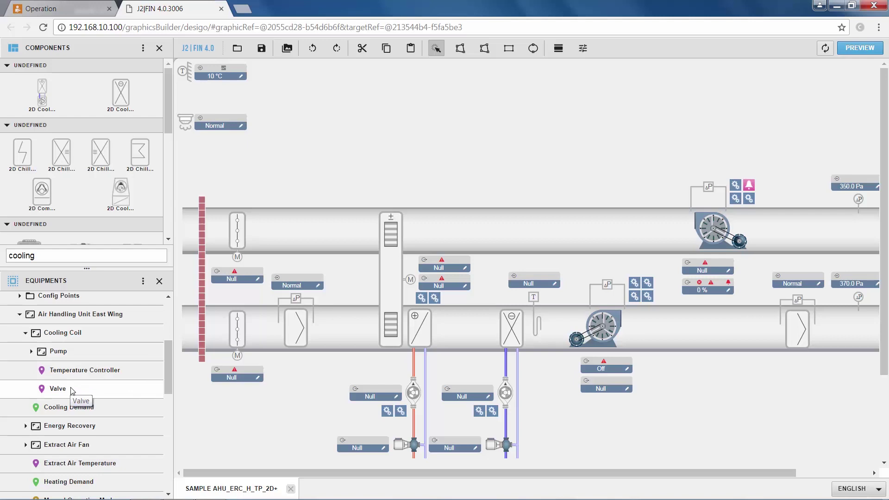
{"action": "left_click_drag", "start_coordinate": [63, 393], "coordinate": [463, 447]}
{"action": "left_click_drag", "start_coordinate": [56, 392], "coordinate": [507, 450]}
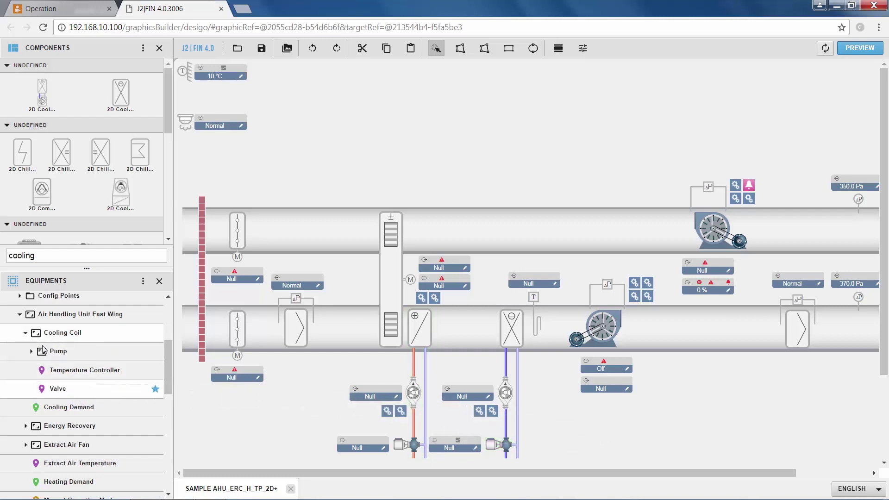
{"action": "left_click", "coordinate": [31, 351]}
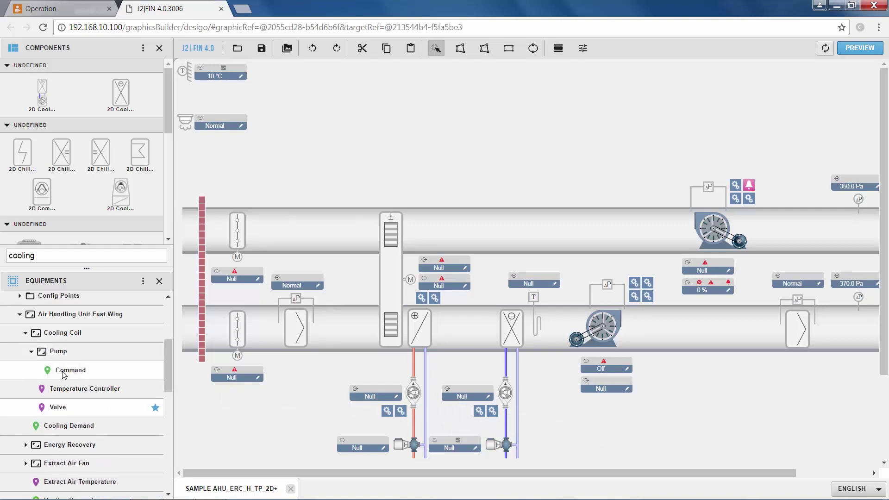
{"action": "left_click_drag", "start_coordinate": [60, 371], "coordinate": [466, 396]}
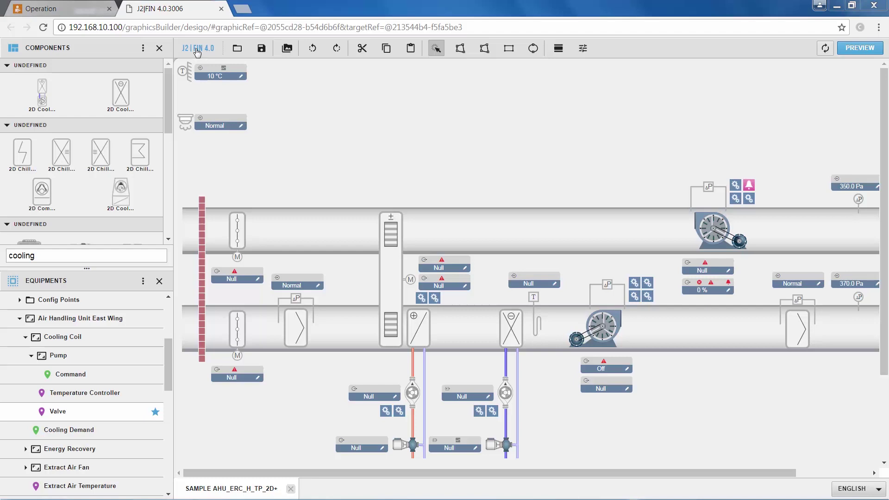
Start Save As Graphic from the J2|FIN 4.0 menu and go into the file name field to append _cooling
{"action": "left_click", "coordinate": [197, 51]}
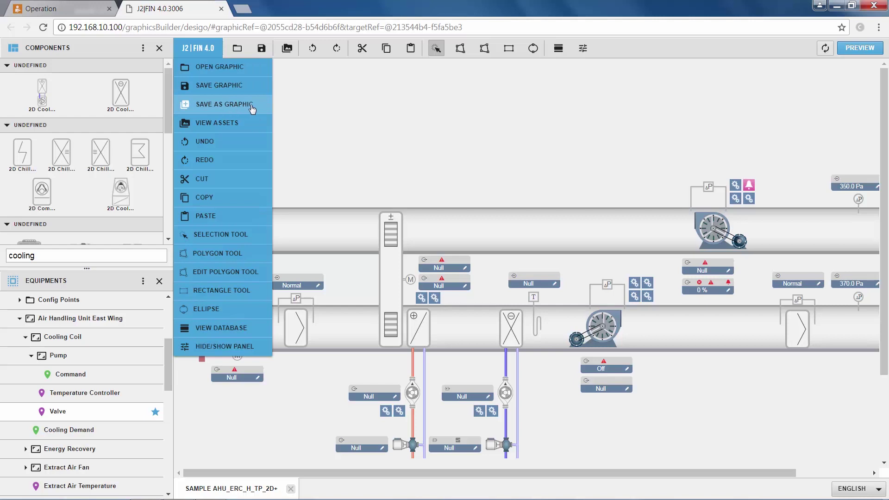
{"action": "left_click", "coordinate": [252, 108]}
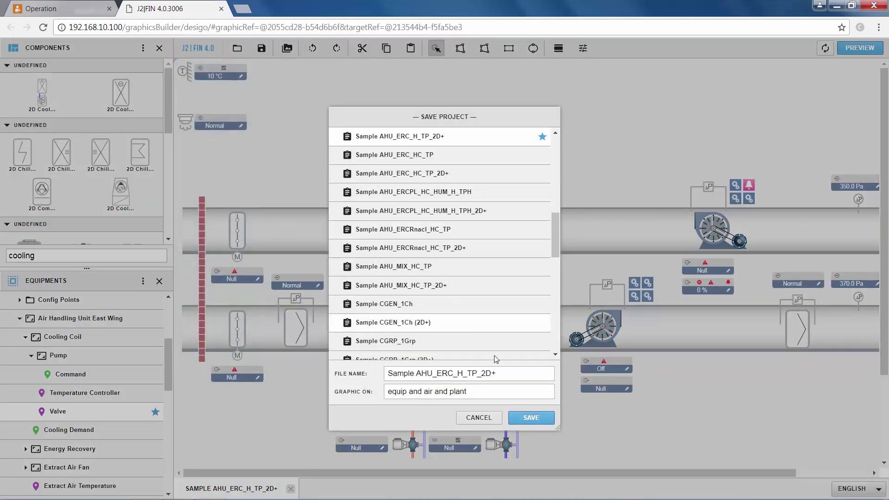
{"action": "left_click", "coordinate": [508, 372]}
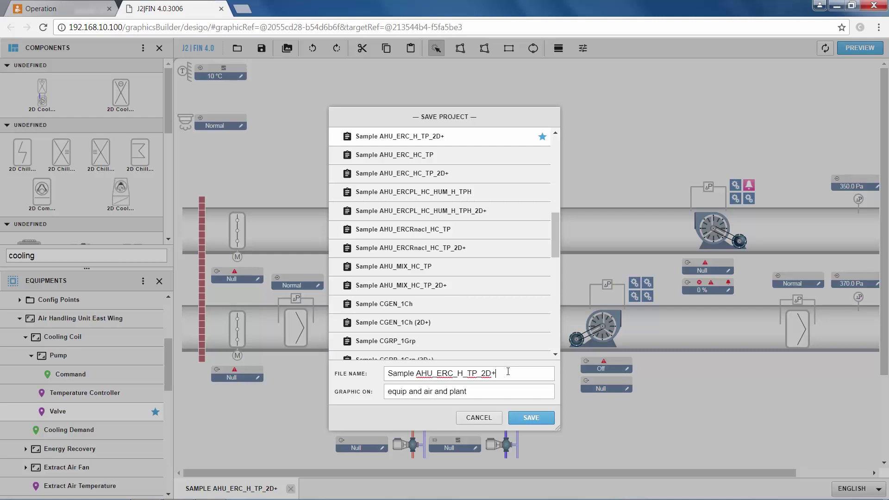